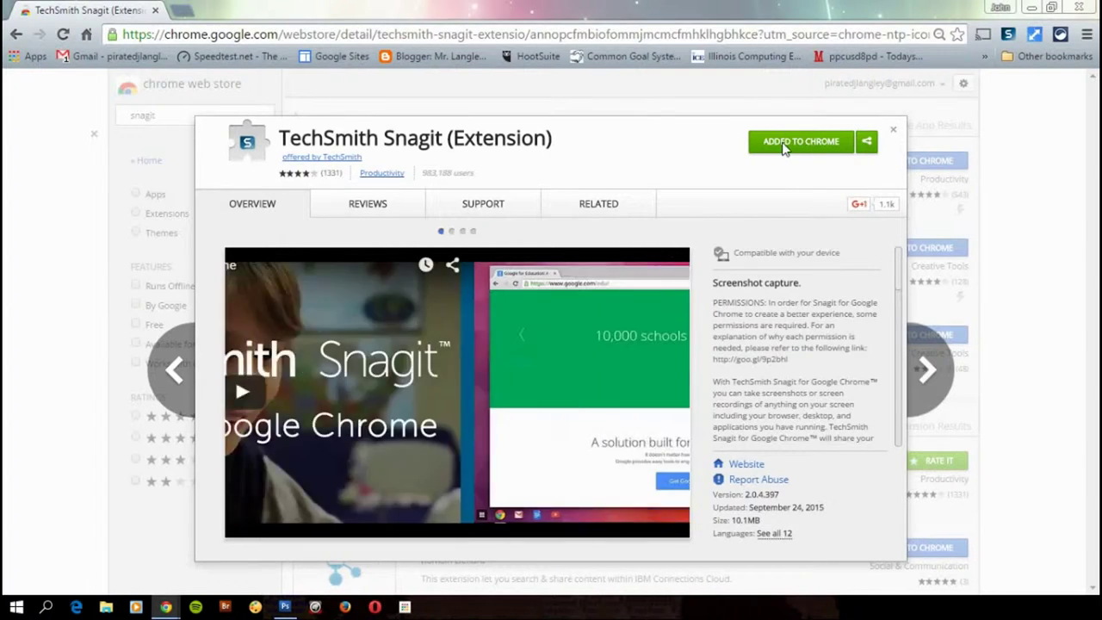
# Close the Snagit extension details overlay in the Chrome Web Store.
pyautogui.click(893, 129)
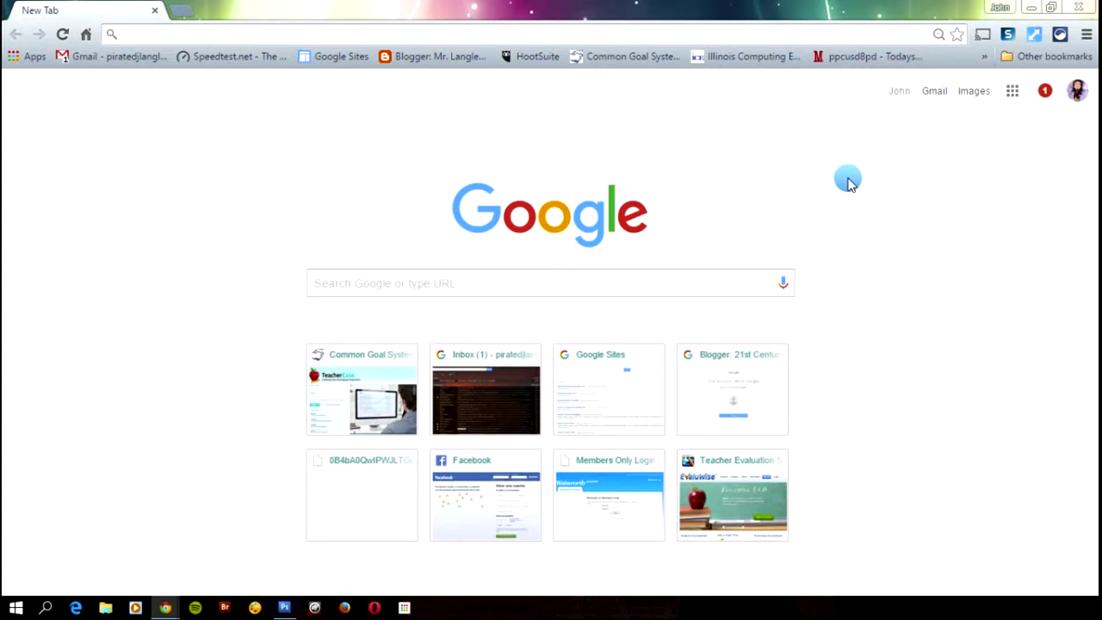
# Capture a 793 x 531 region of the Google new-tab page with Snagit's Region image capture.
pyautogui.click(1008, 36)
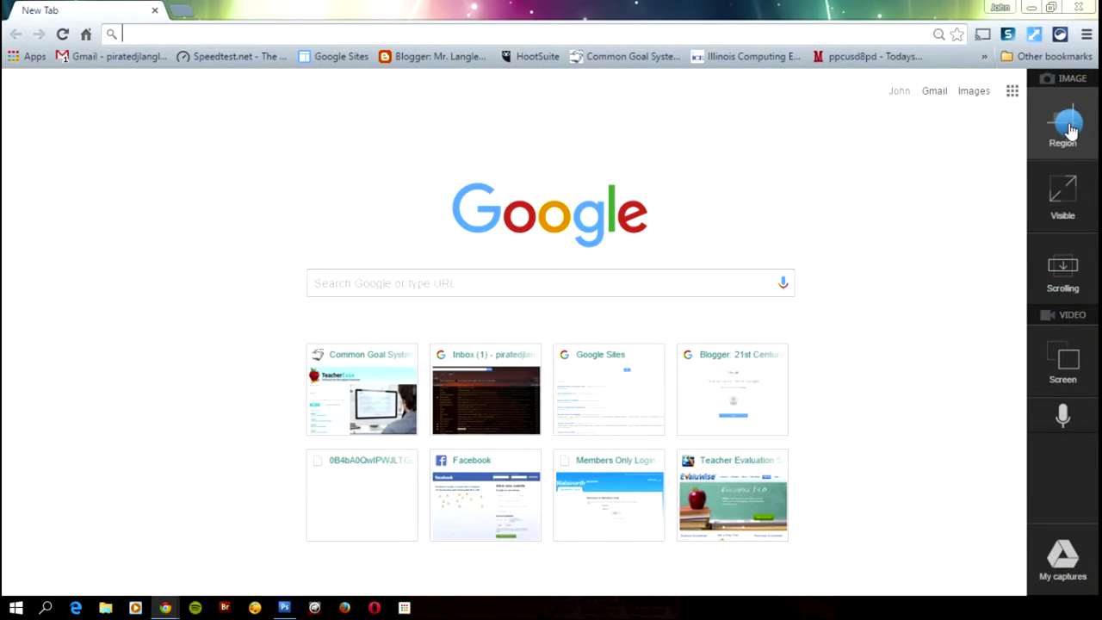
pyautogui.click(1069, 127)
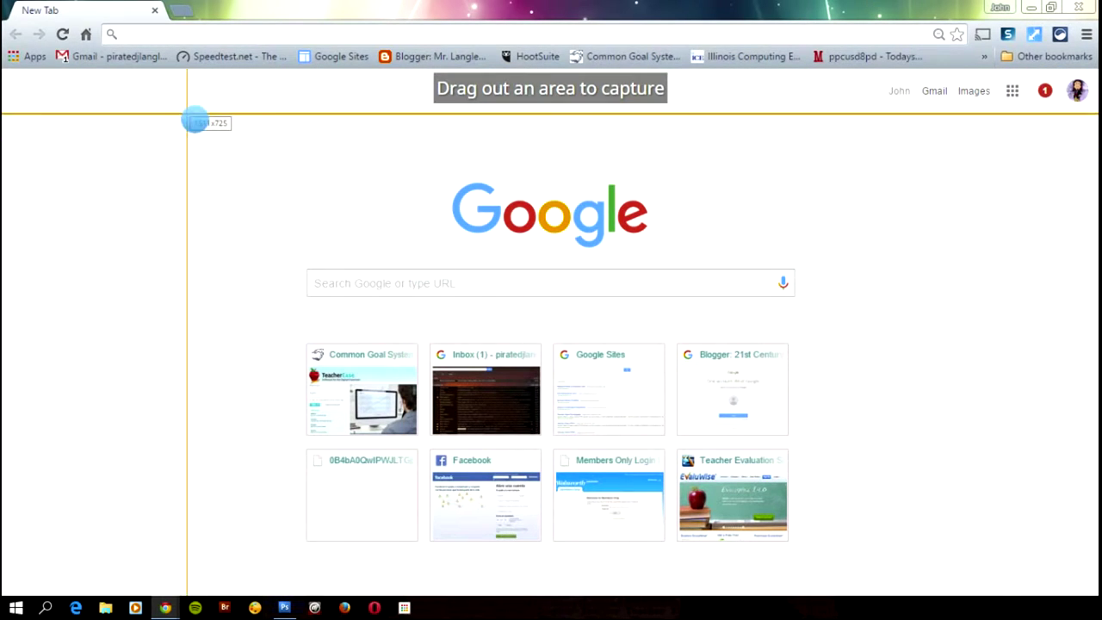
pyautogui.moveTo(248, 174); pyautogui.dragTo(824, 559)
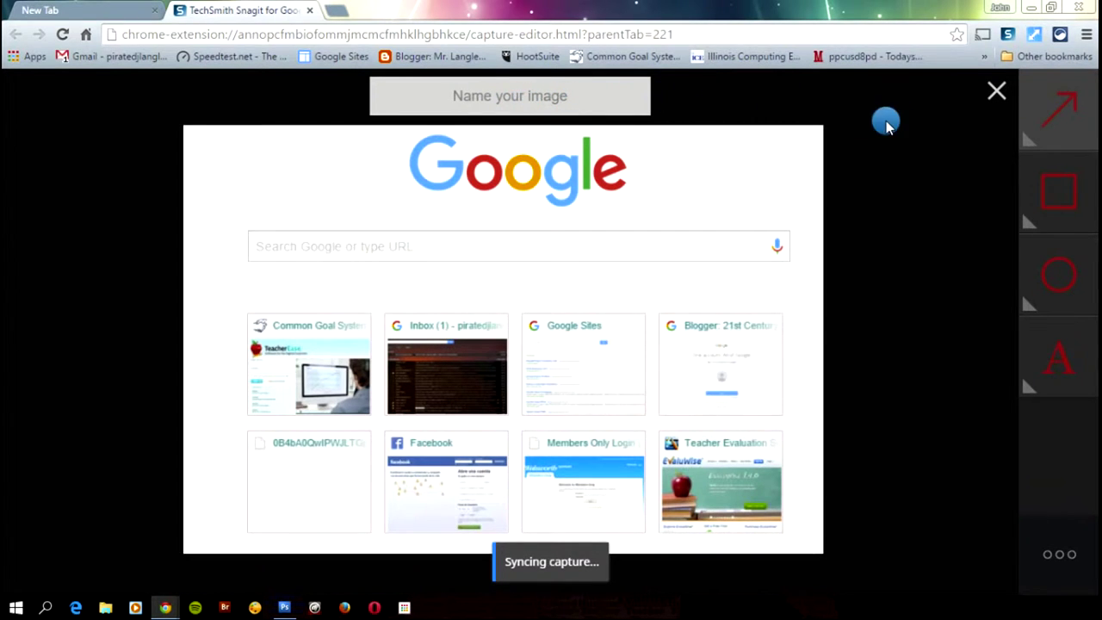
# Title the capture 'Google screenshot' and set the arrow colour to green.
pyautogui.click(549, 99)
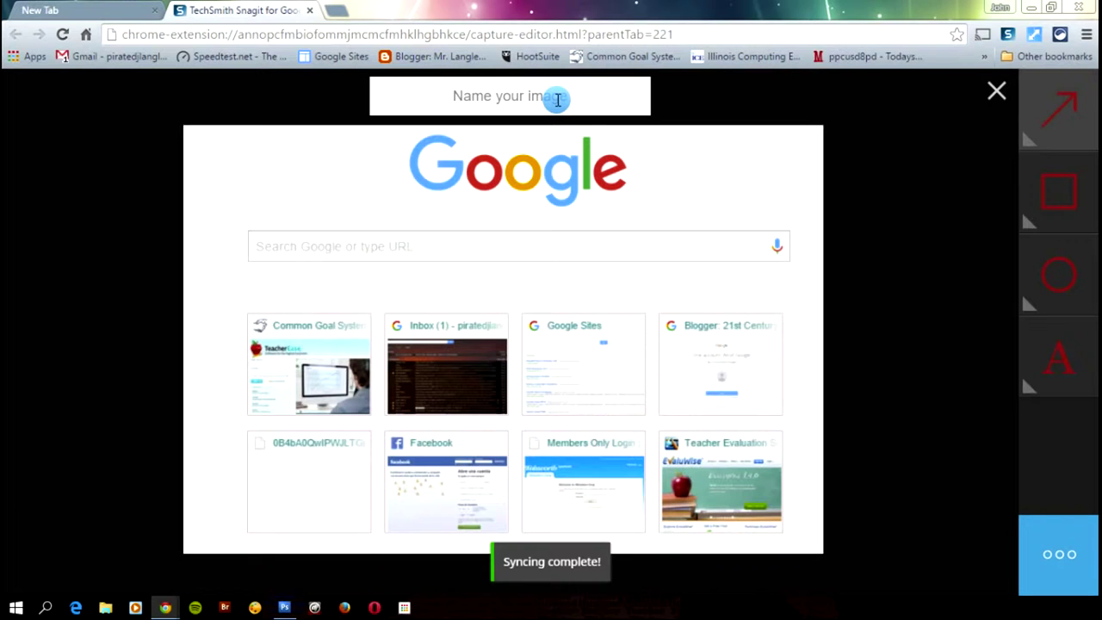
pyautogui.write('Google ')
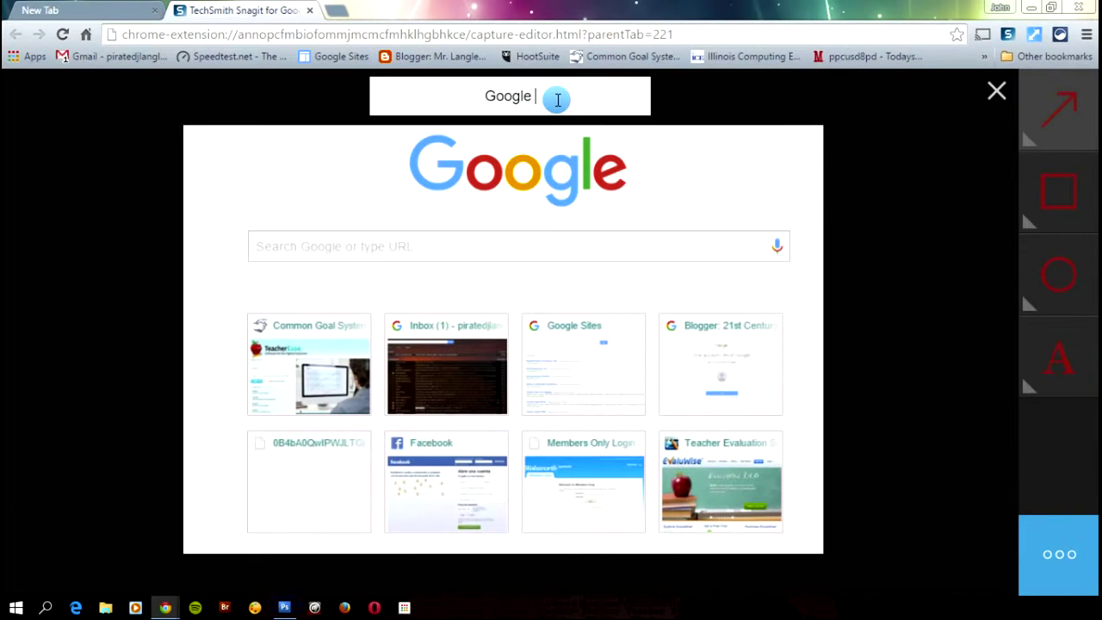
pyautogui.write('screenshot')
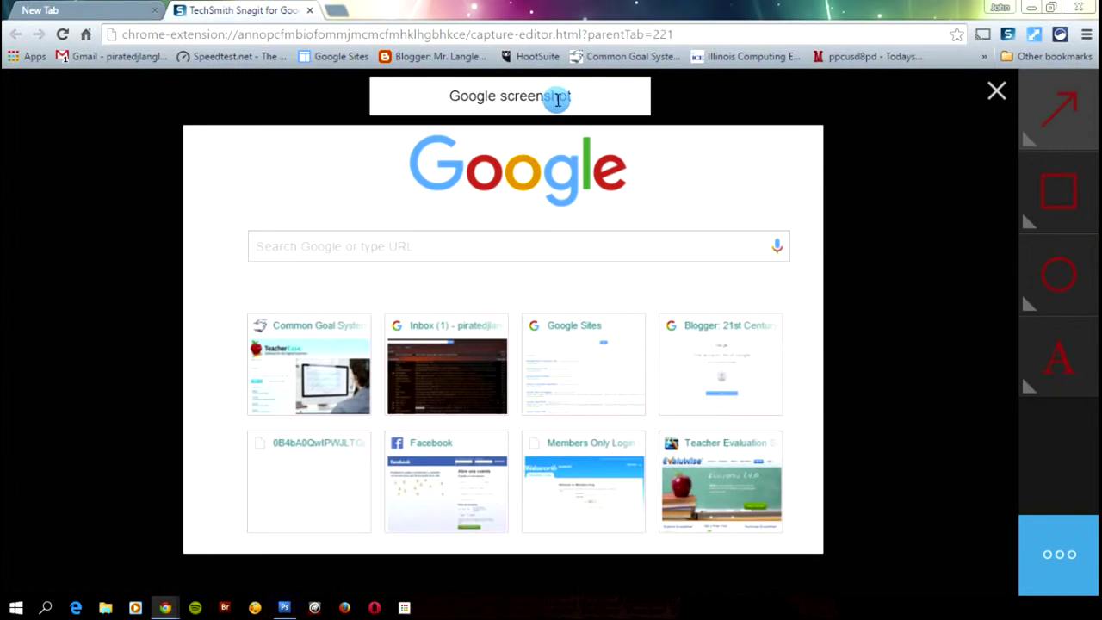
pyautogui.press('Return')
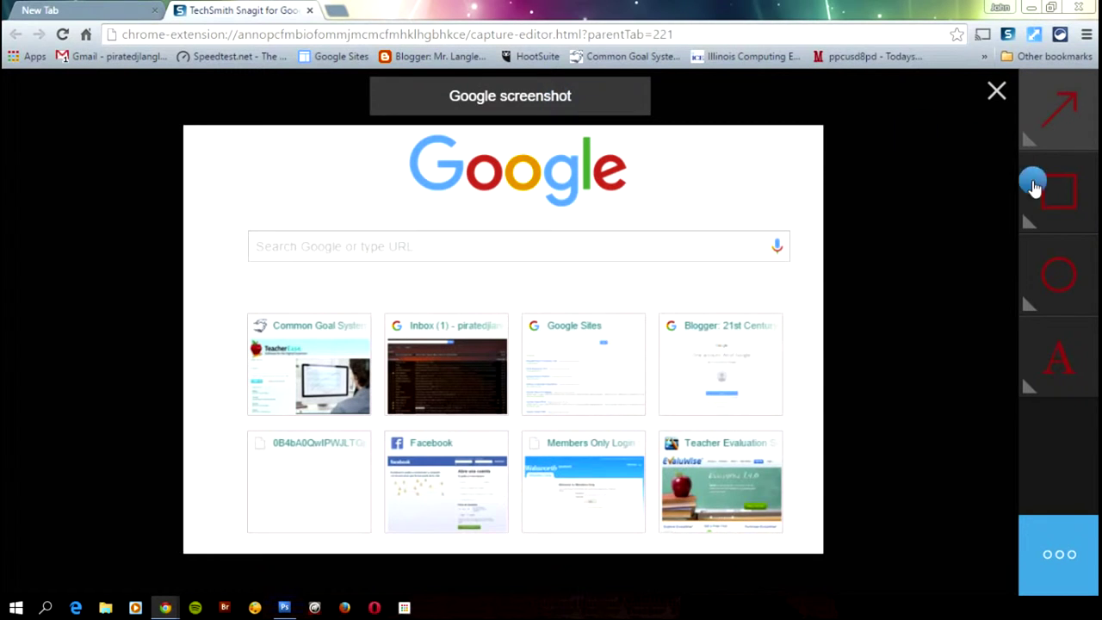
pyautogui.click(1056, 108)
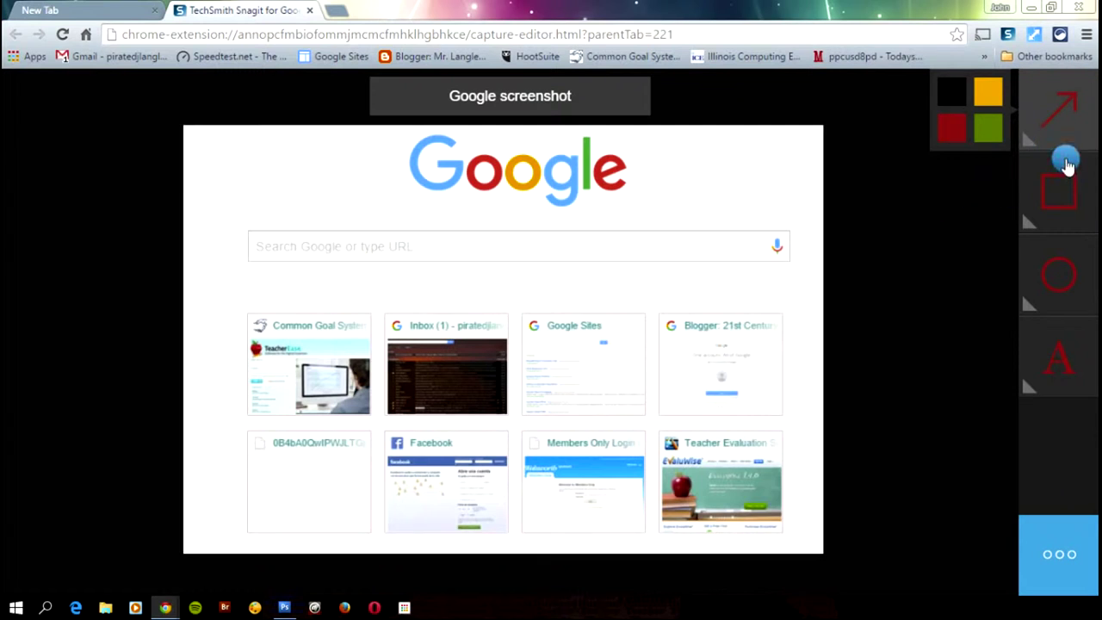
pyautogui.click(986, 131)
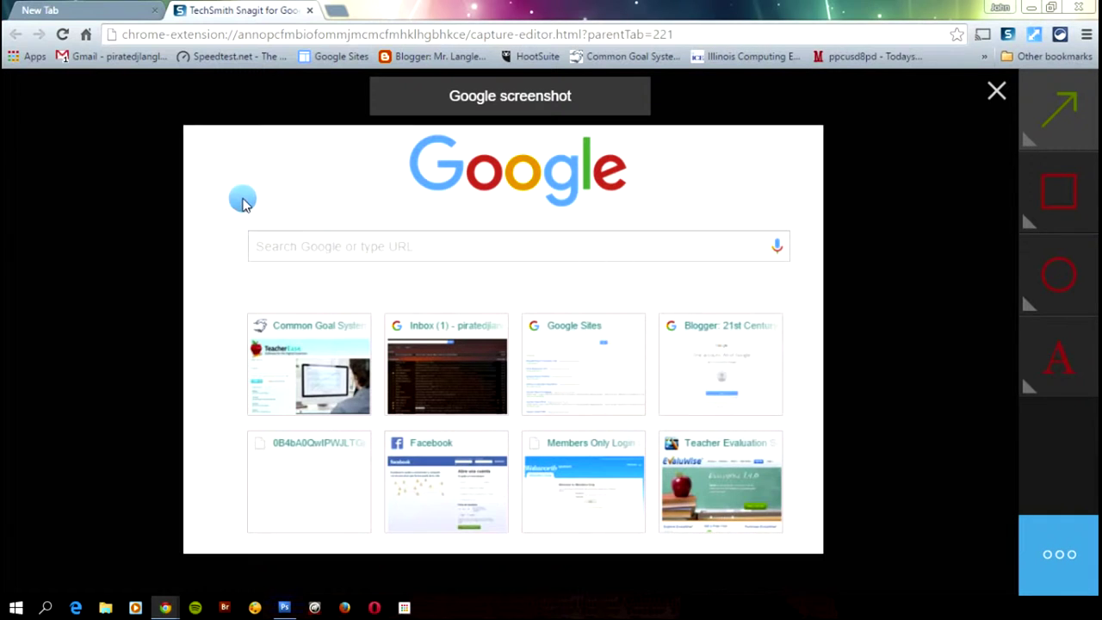
# Draw an arrow to the search box and add green text 'Click here to search' beside it.
pyautogui.moveTo(560, 274); pyautogui.dragTo(372, 250)
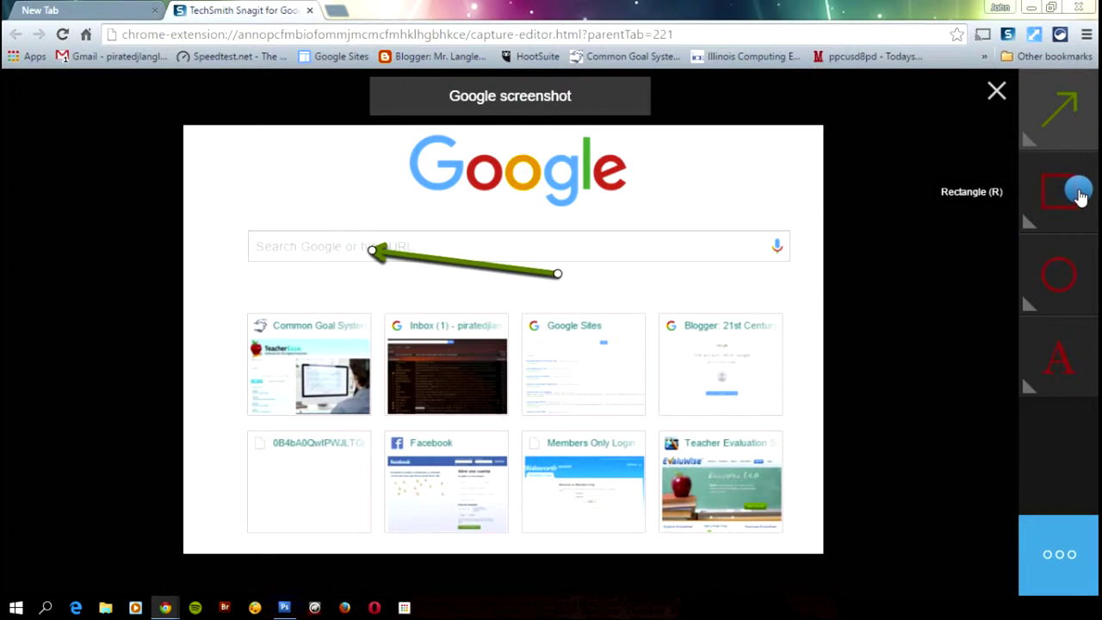
pyautogui.click(1065, 359)
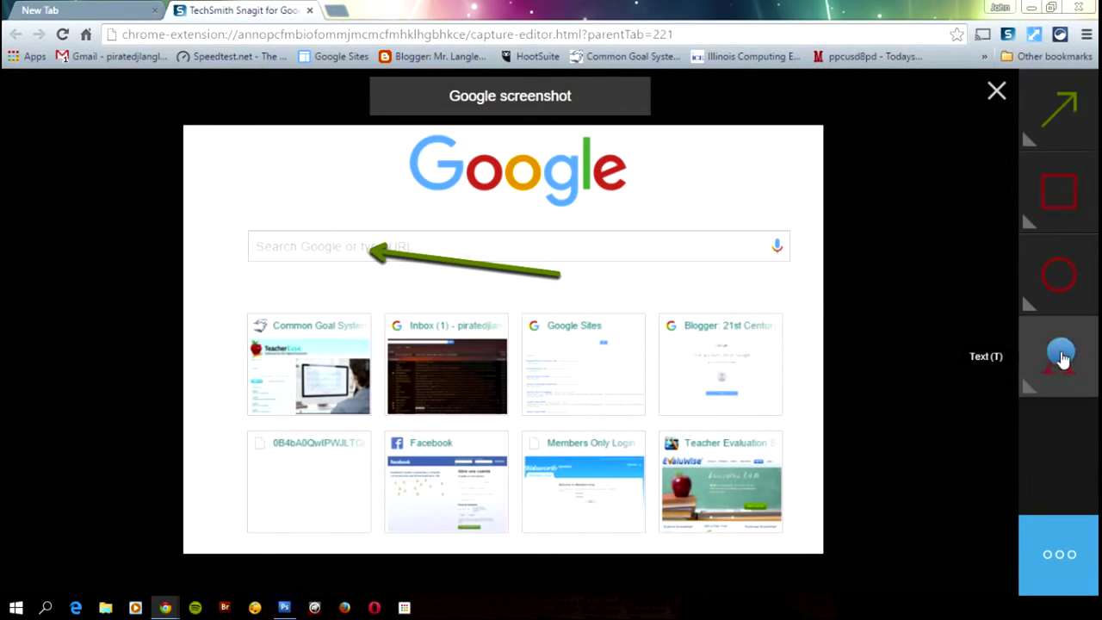
pyautogui.click(1026, 386)
pyautogui.click(987, 377)
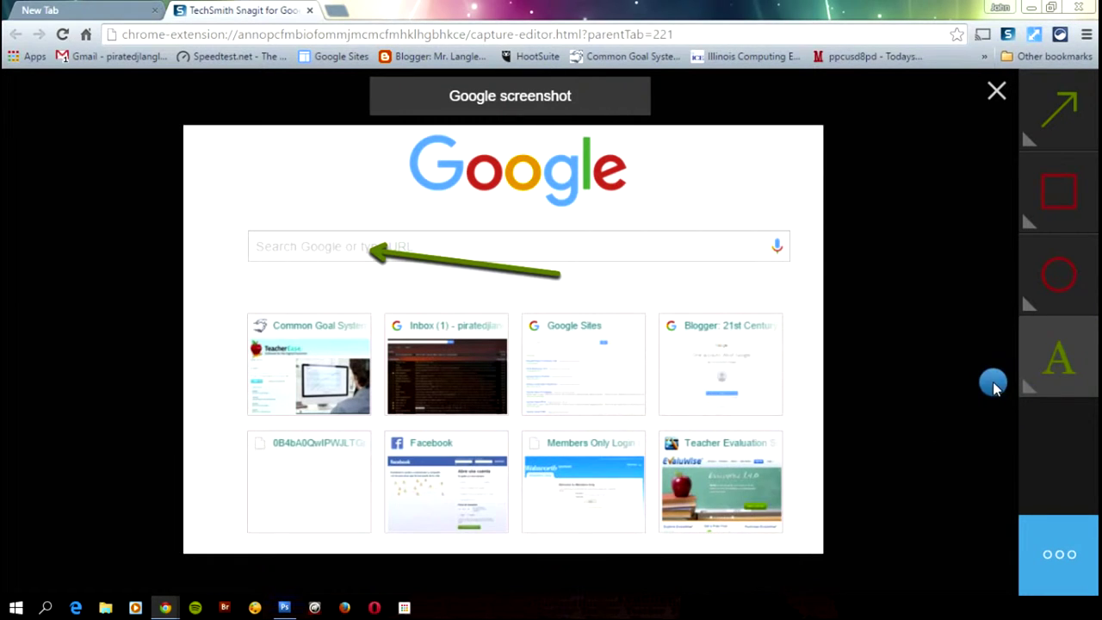
pyautogui.click(1026, 386)
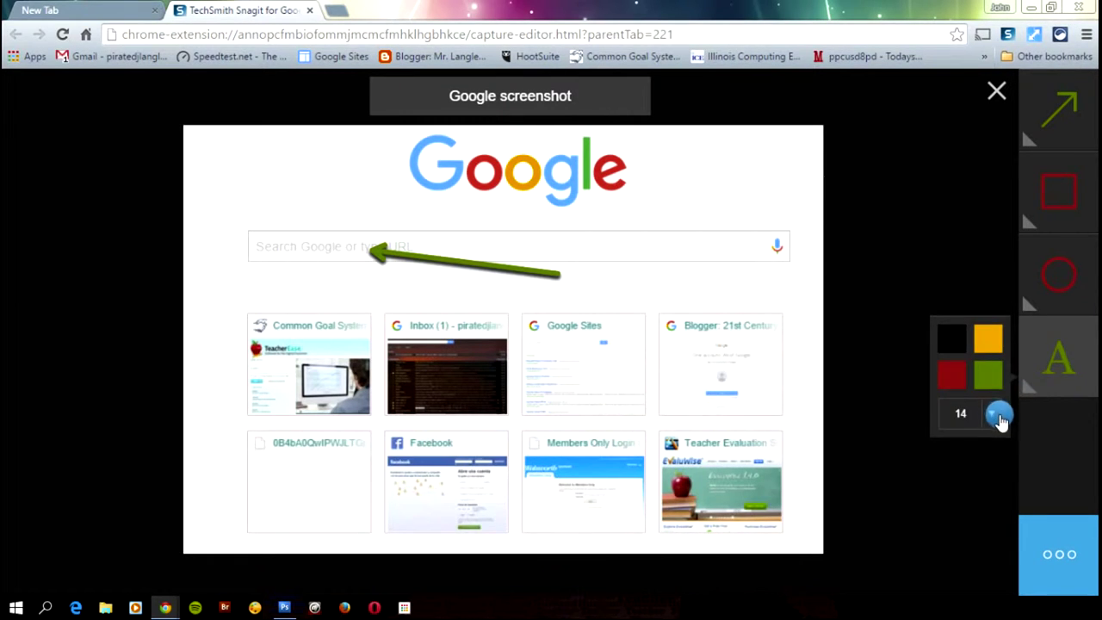
pyautogui.click(576, 275)
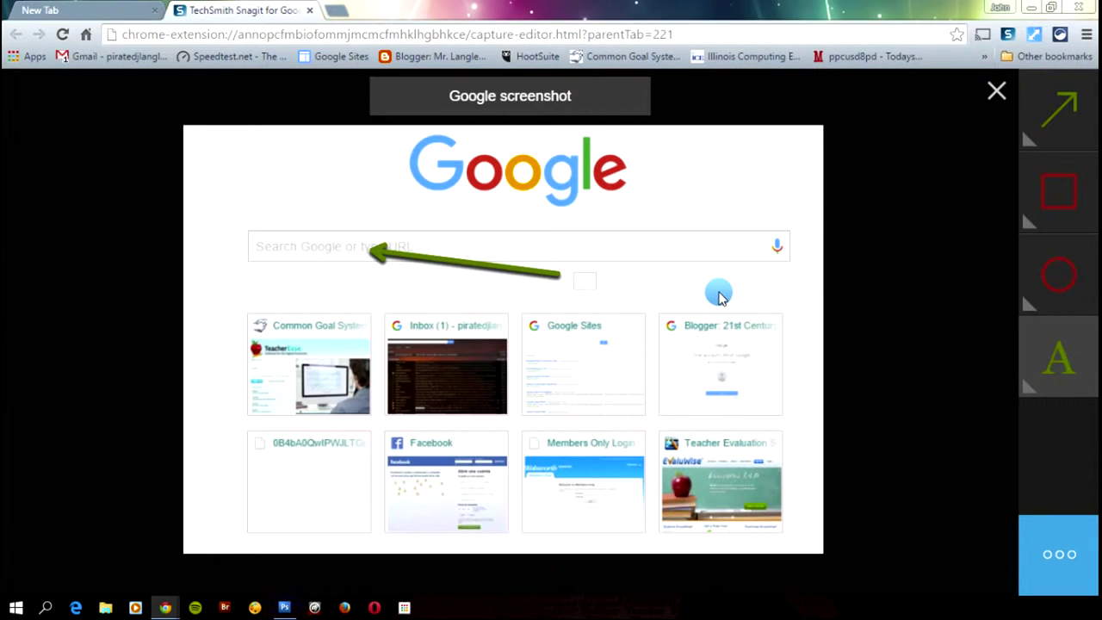
pyautogui.write('Click here to search')
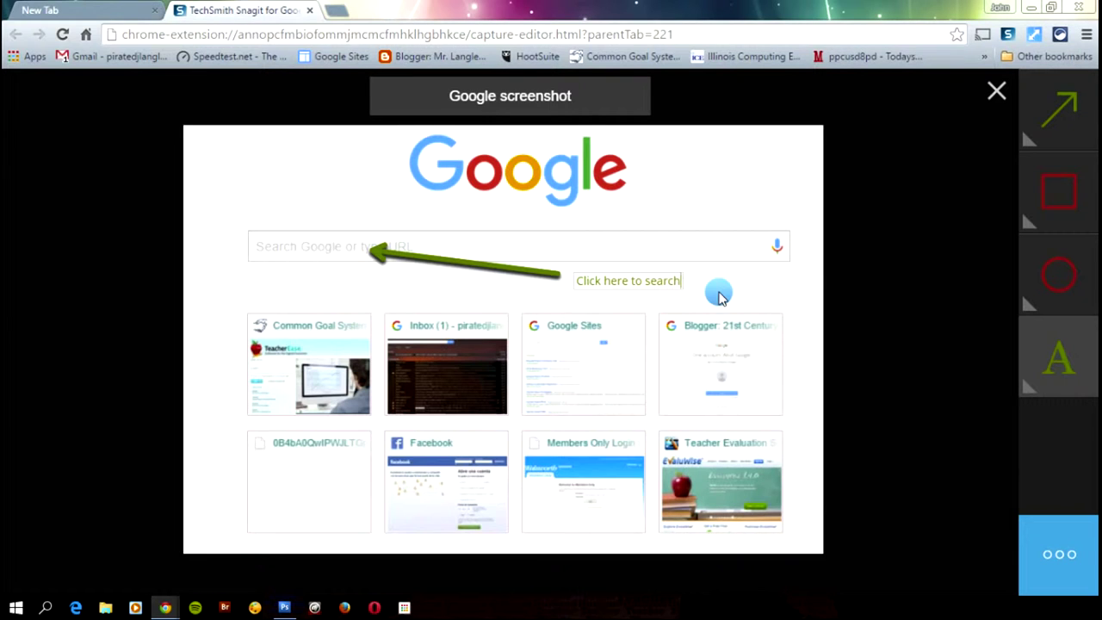
pyautogui.click(800, 300)
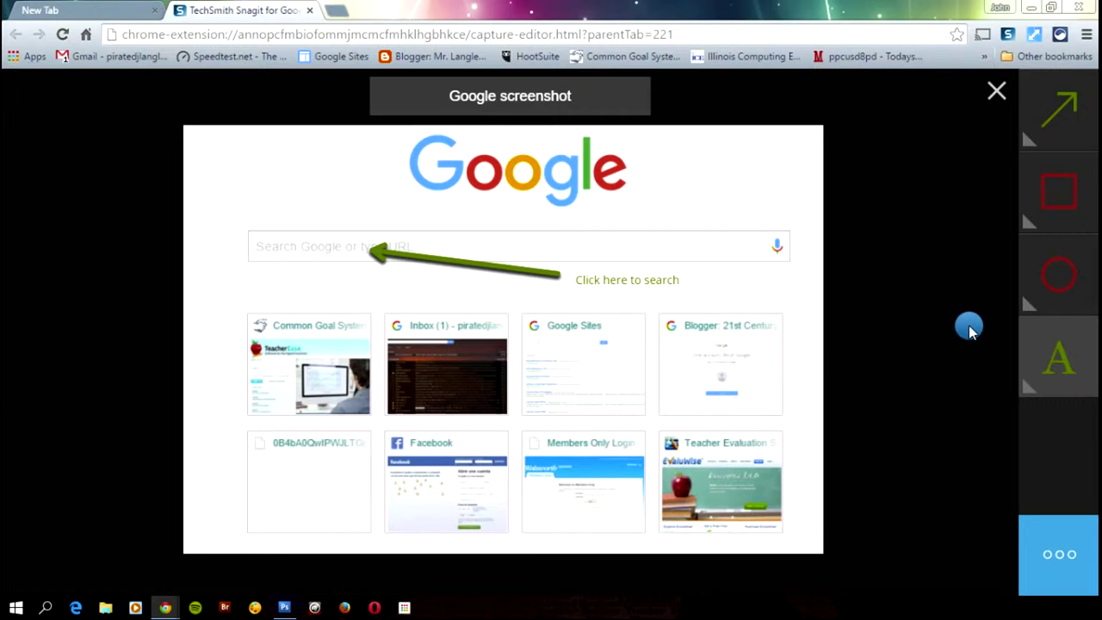
# Download the annotated Google screenshot from the ••• share menu.
pyautogui.click(1065, 558)
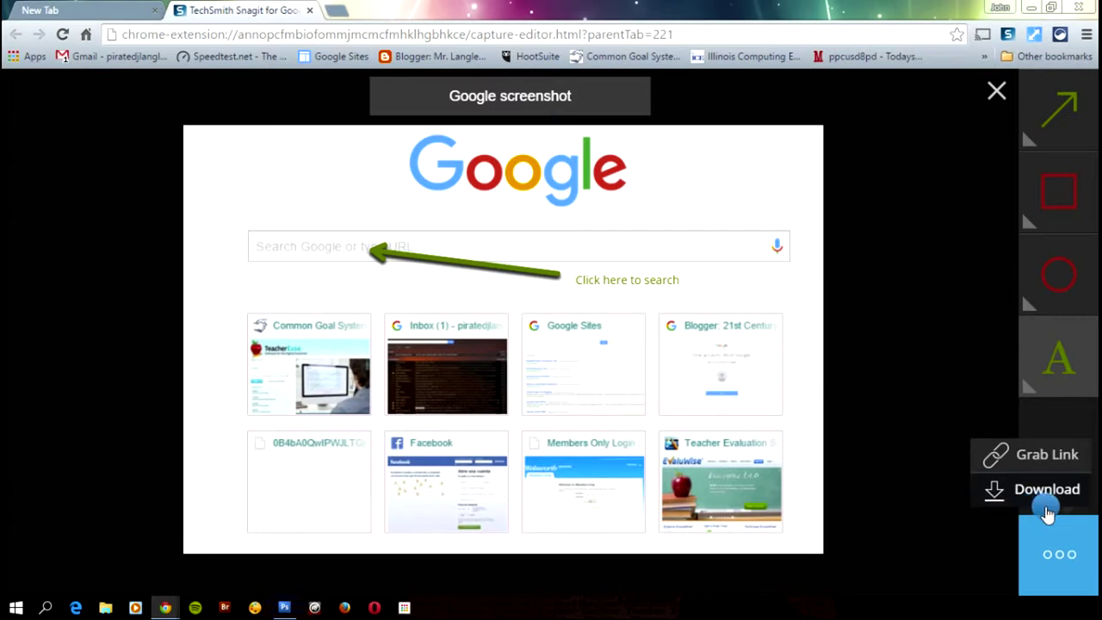
pyautogui.click(1038, 557)
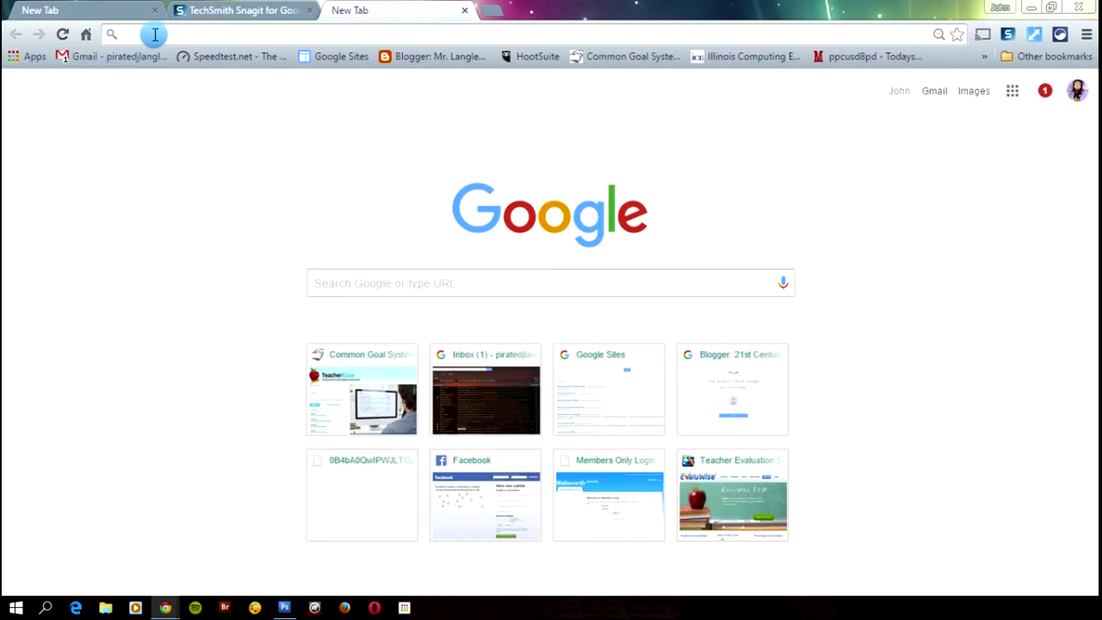
# Load drive.google.com and open the TechSmith folder.
pyautogui.write('drive.google.com')
pyautogui.press('Return')
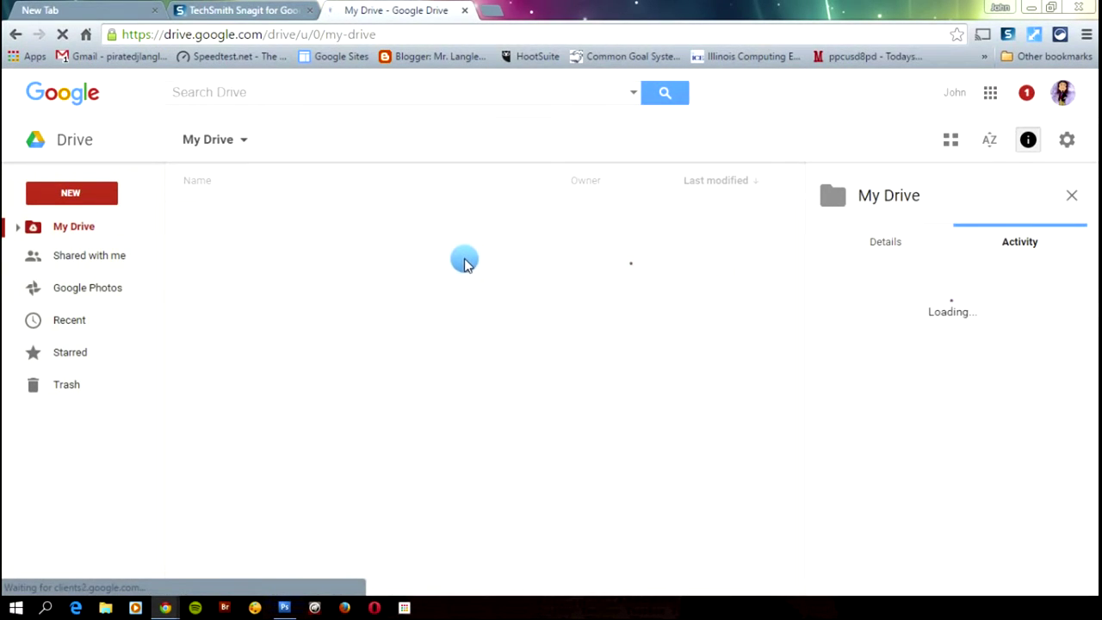
pyautogui.scroll(-2, 440, 415)
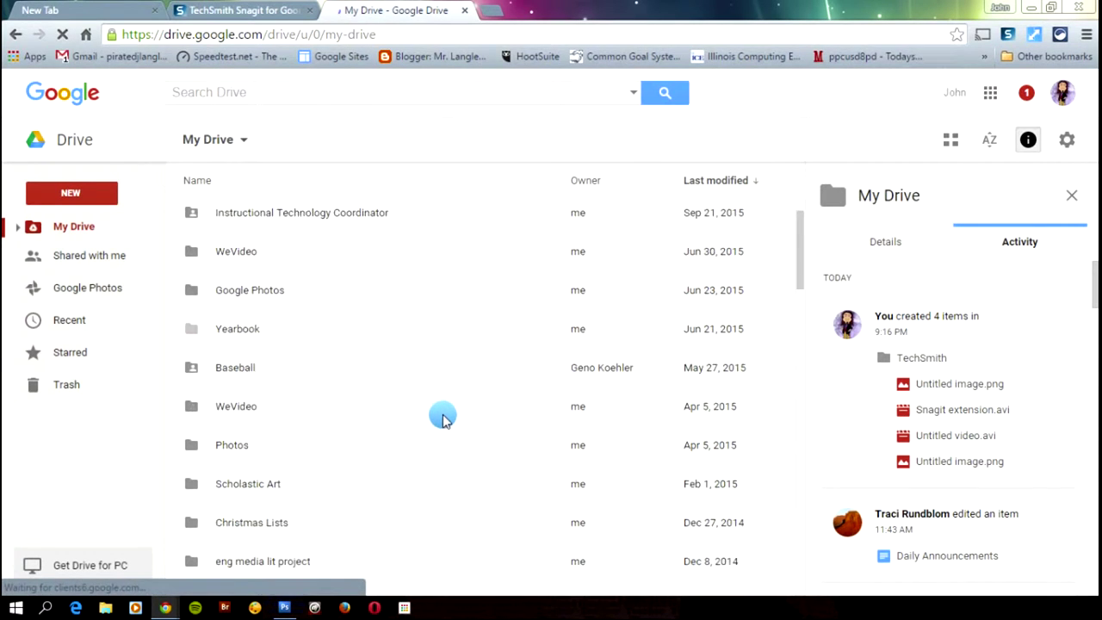
pyautogui.scroll(-3, 440, 400)
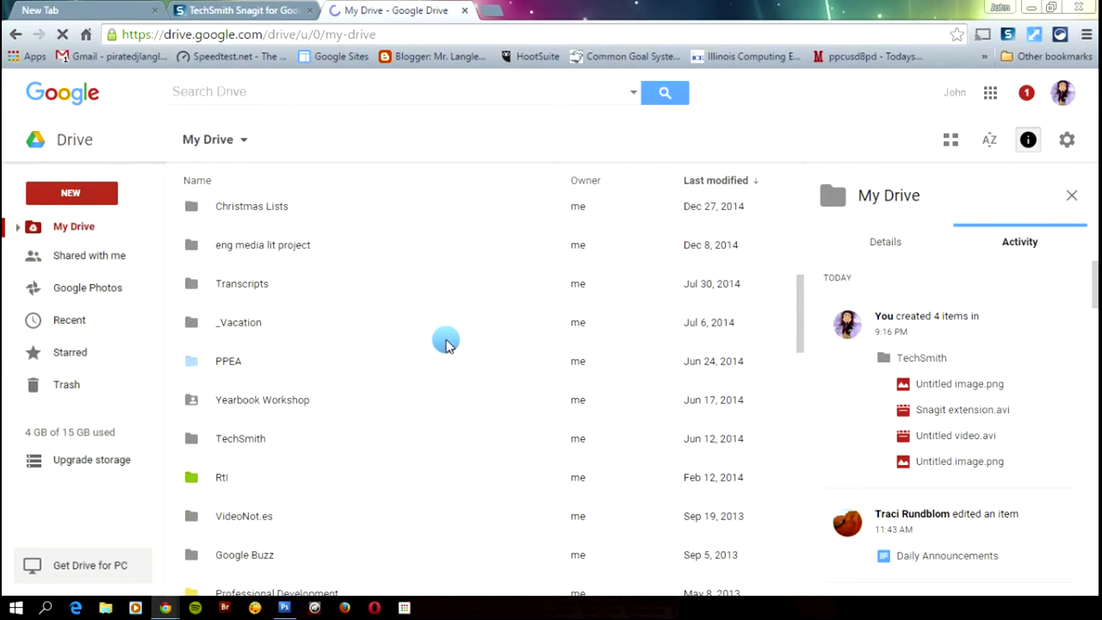
pyautogui.click(276, 435)
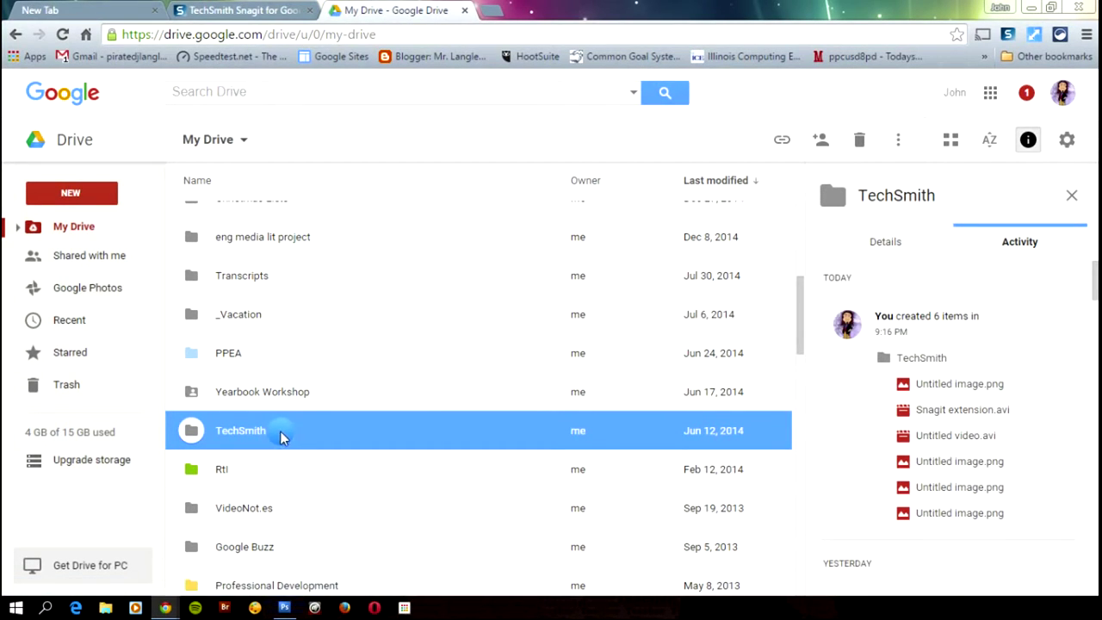
pyautogui.doubleClick(279, 434)
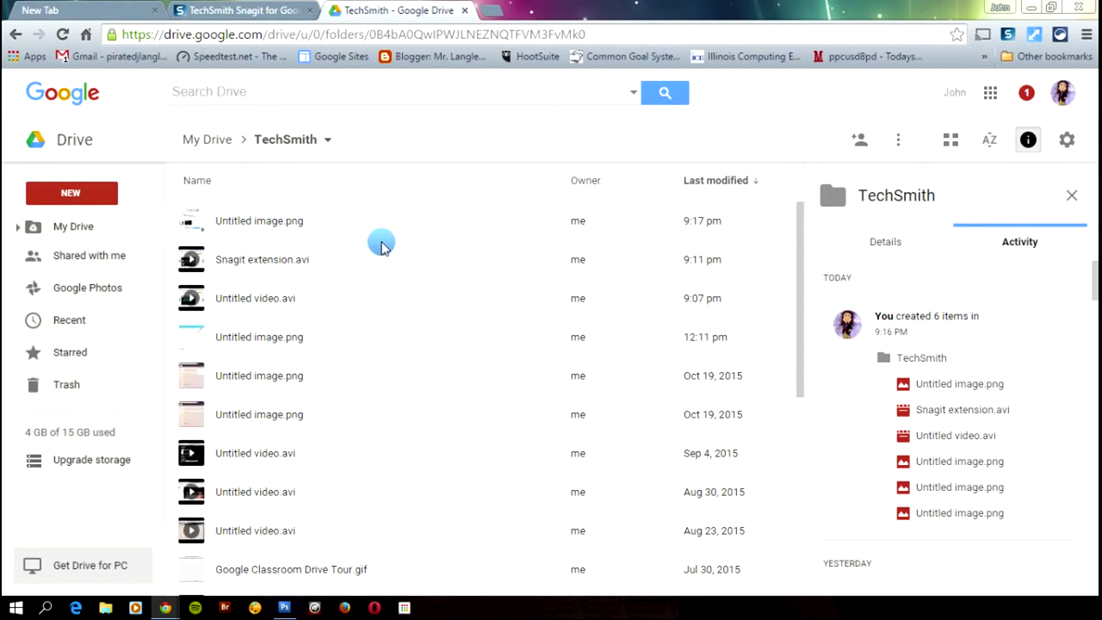
# Preview Untitled image.png to check the annotation, then close the preview and the Drive tab.
pyautogui.doubleClick(188, 223)
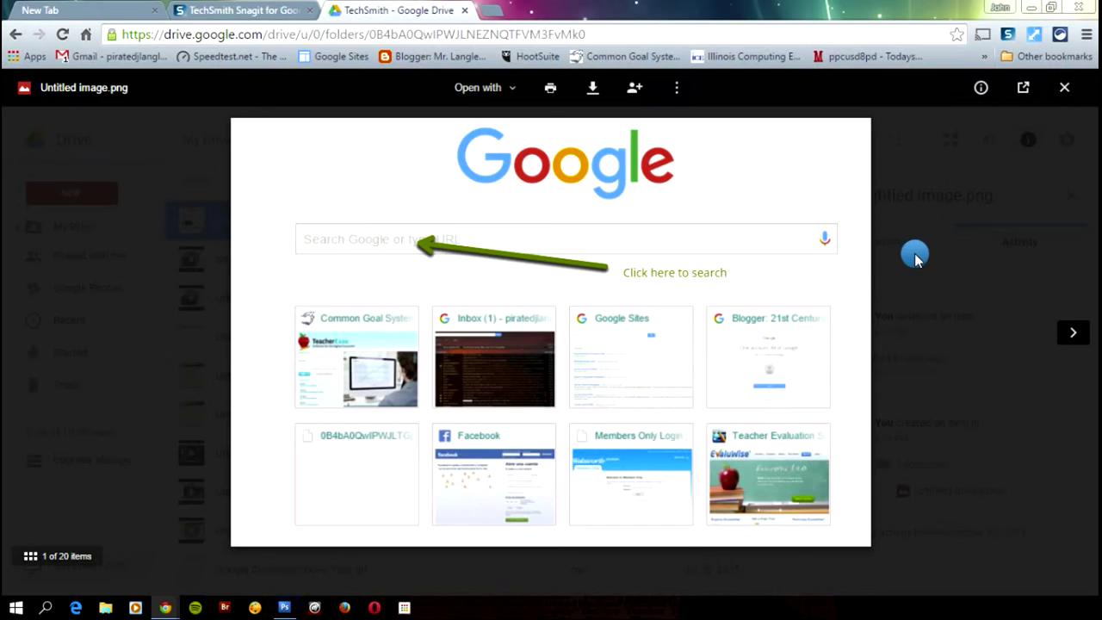
pyautogui.click(1068, 89)
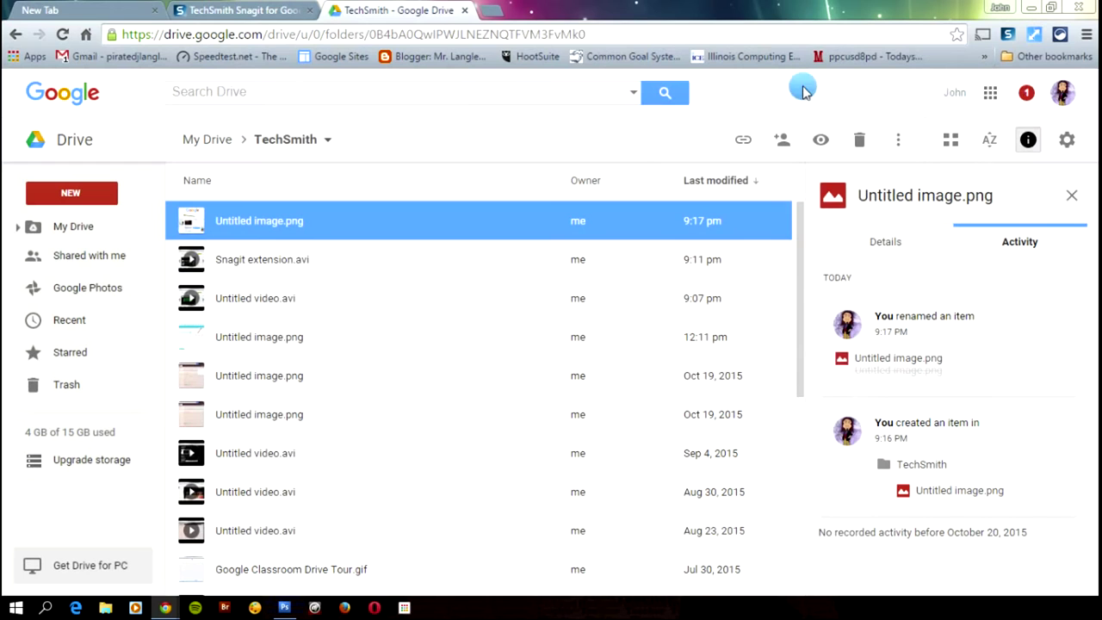
pyautogui.click(464, 11)
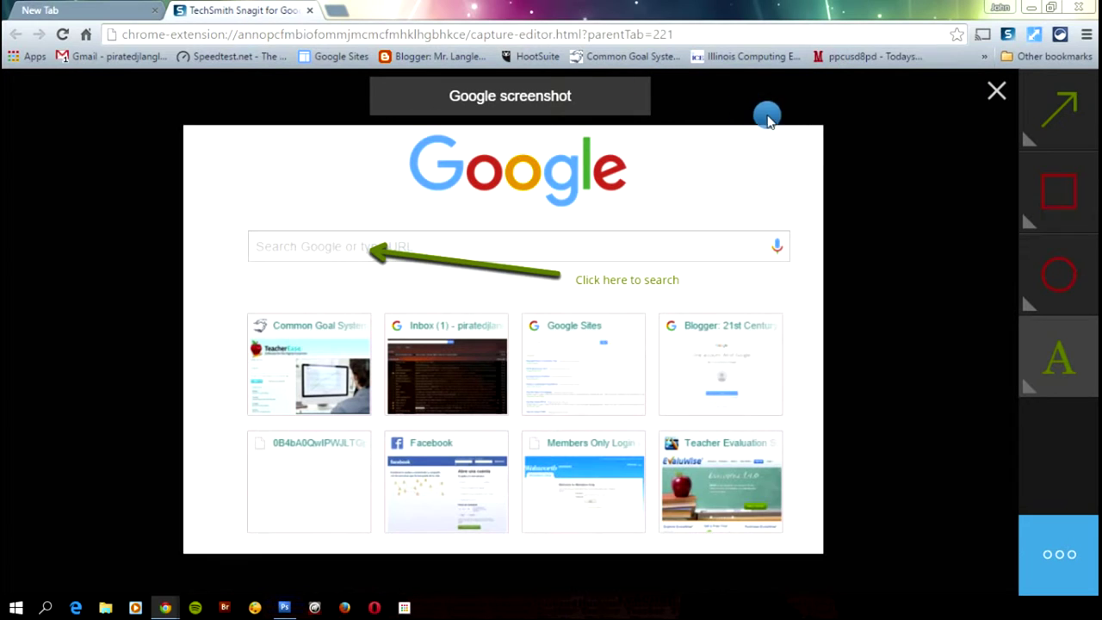
# Close the screenshot editor and start a new Snagit Video > Screen recording.
pyautogui.click(996, 91)
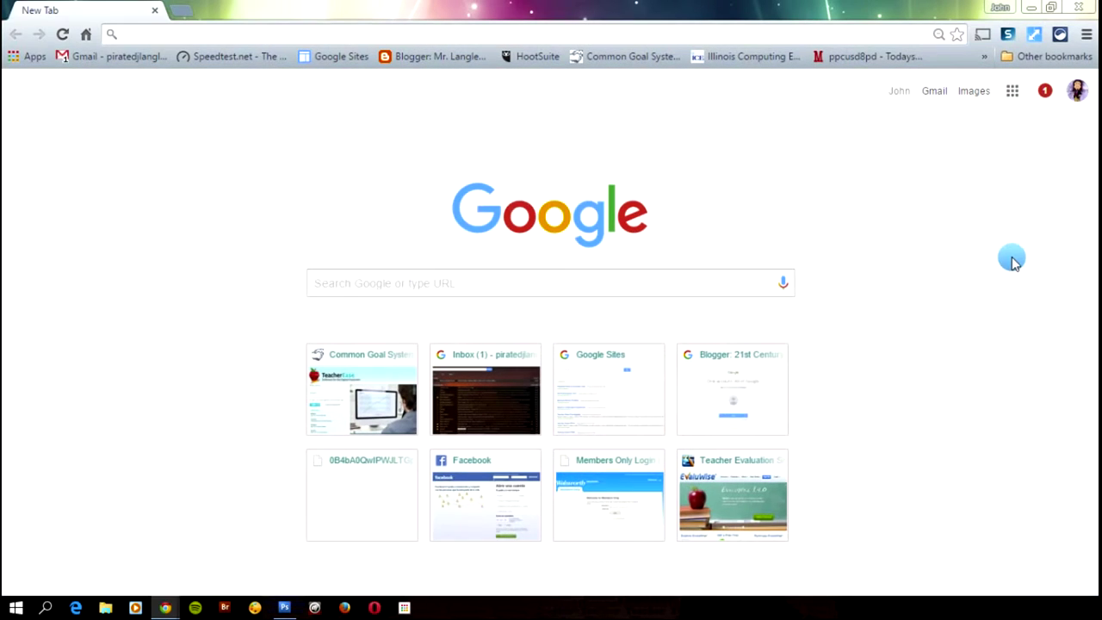
pyautogui.click(1007, 35)
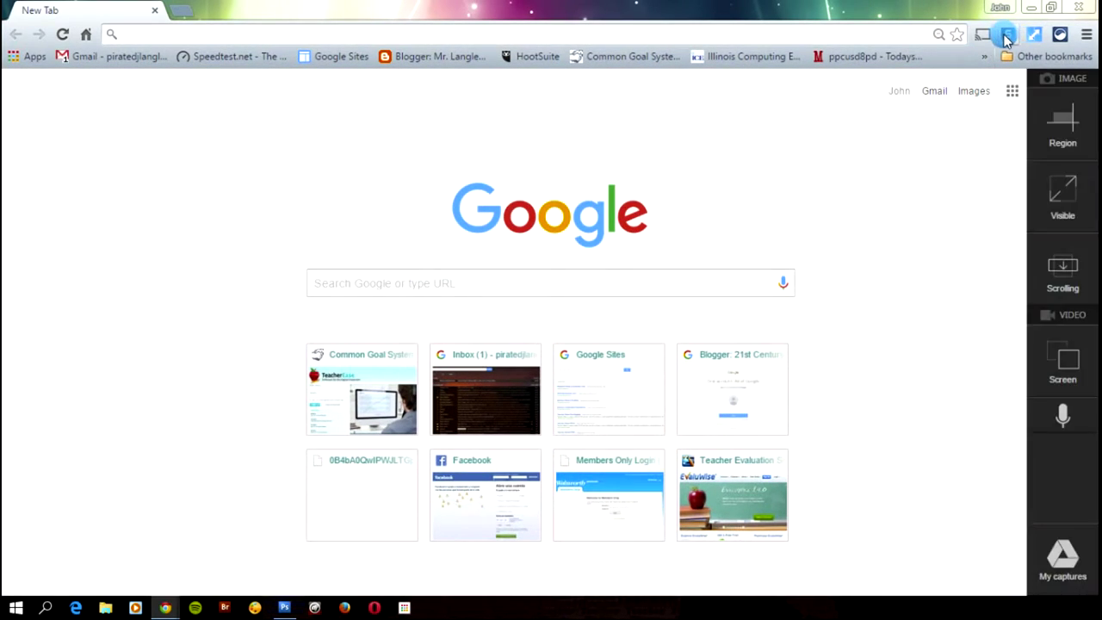
pyautogui.click(1076, 366)
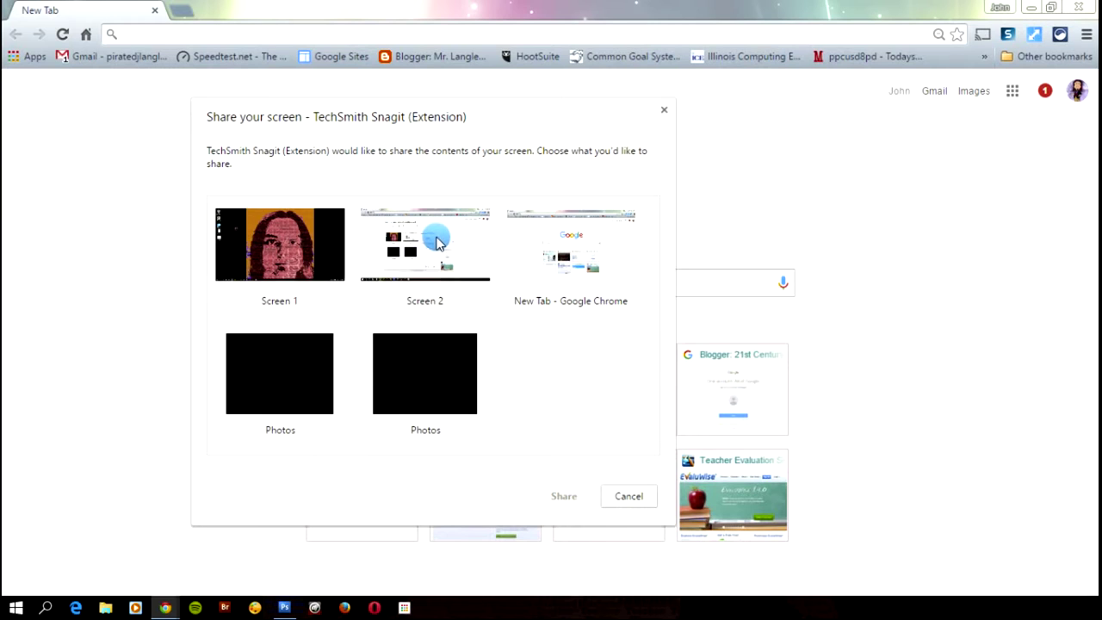
# Share Screen 2 to start recording and move the sharing notice out of the way.
pyautogui.click(427, 243)
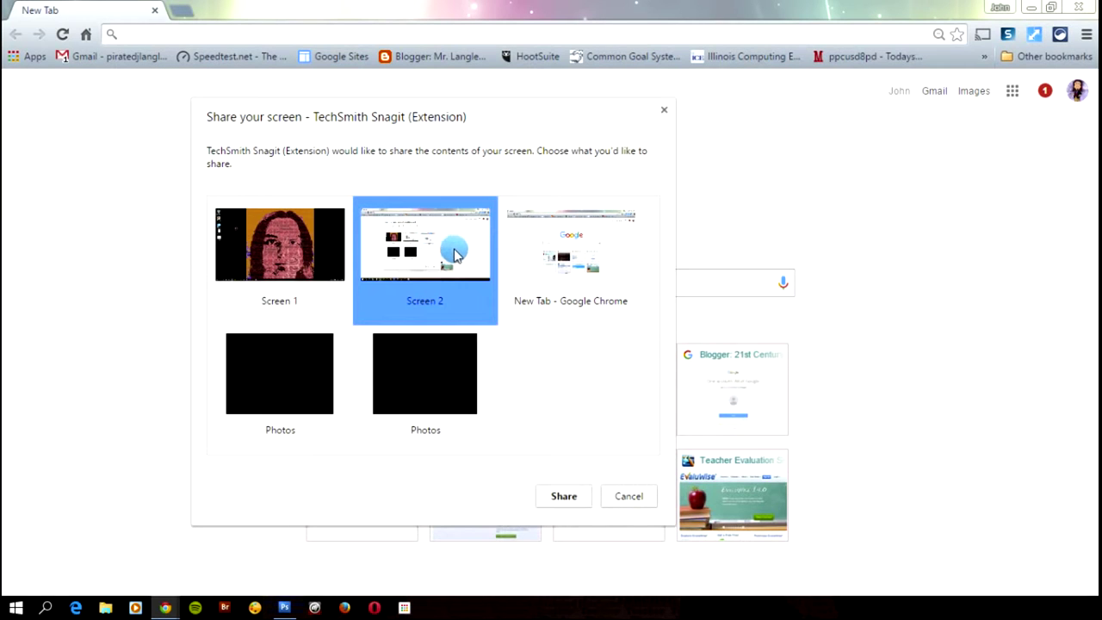
pyautogui.click(563, 496)
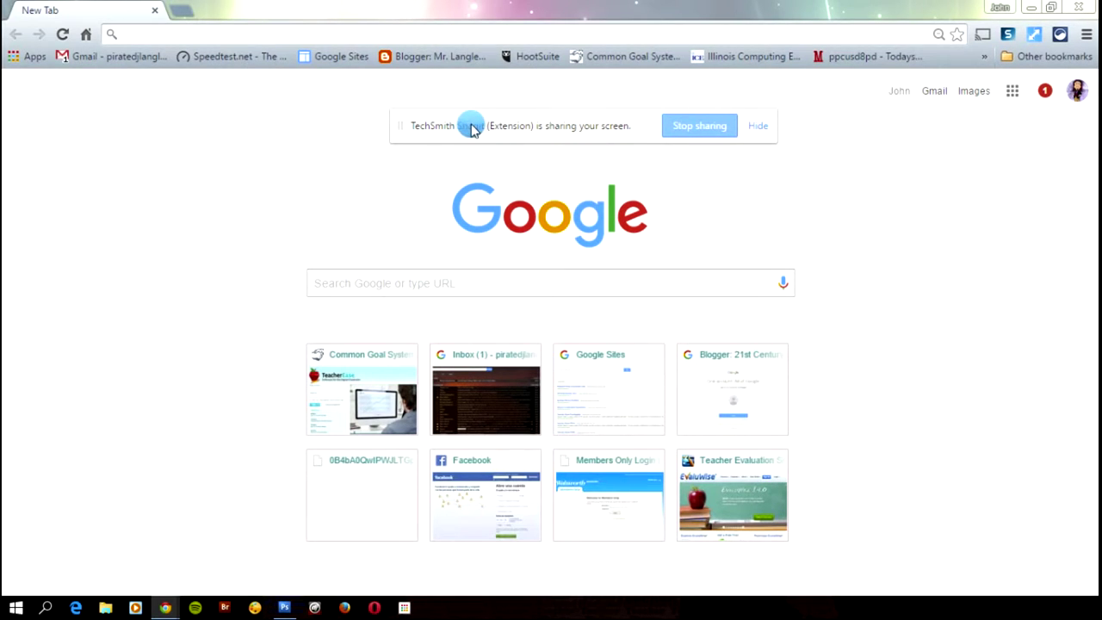
pyautogui.moveTo(471, 127); pyautogui.dragTo(0, 200)
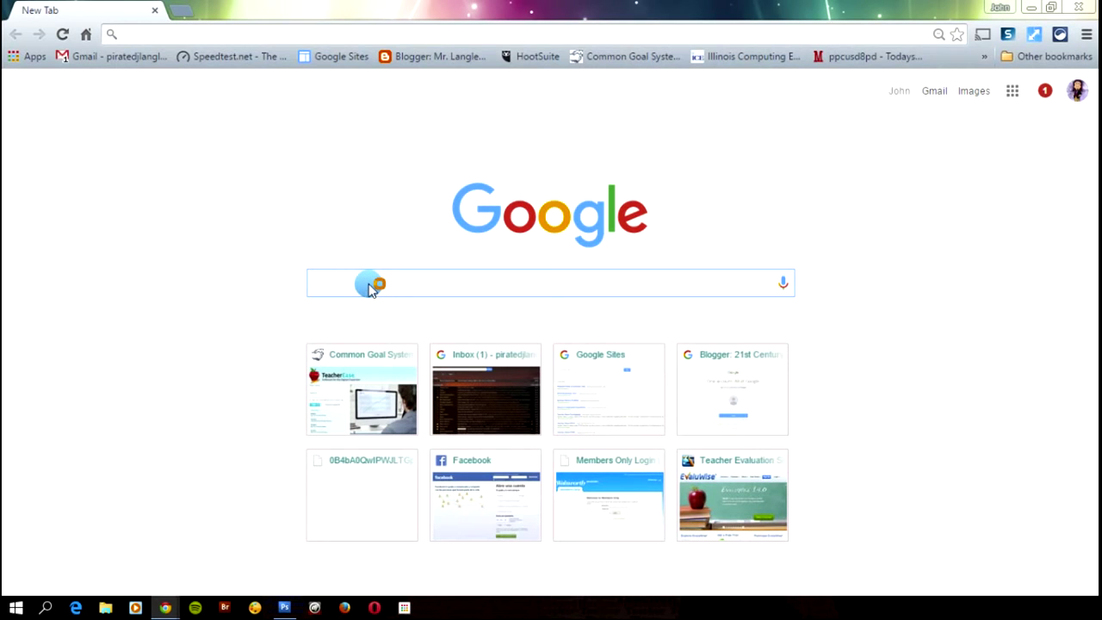
# Type the search 'Grandma's coo' into Chrome while recording.
pyautogui.write('Grandm')
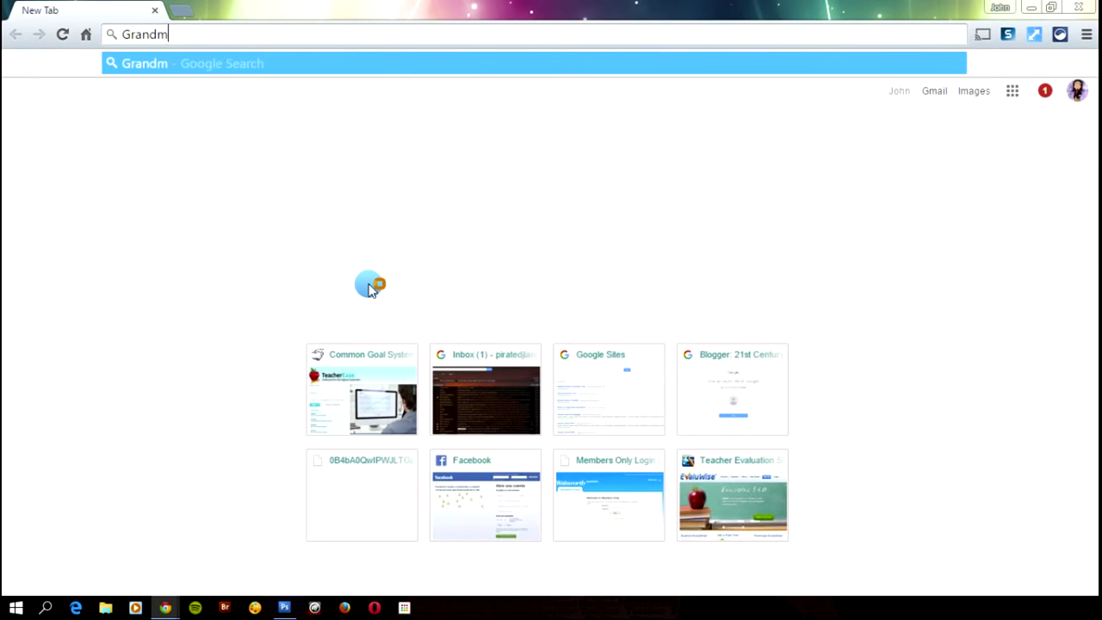
pyautogui.write("a's coo")
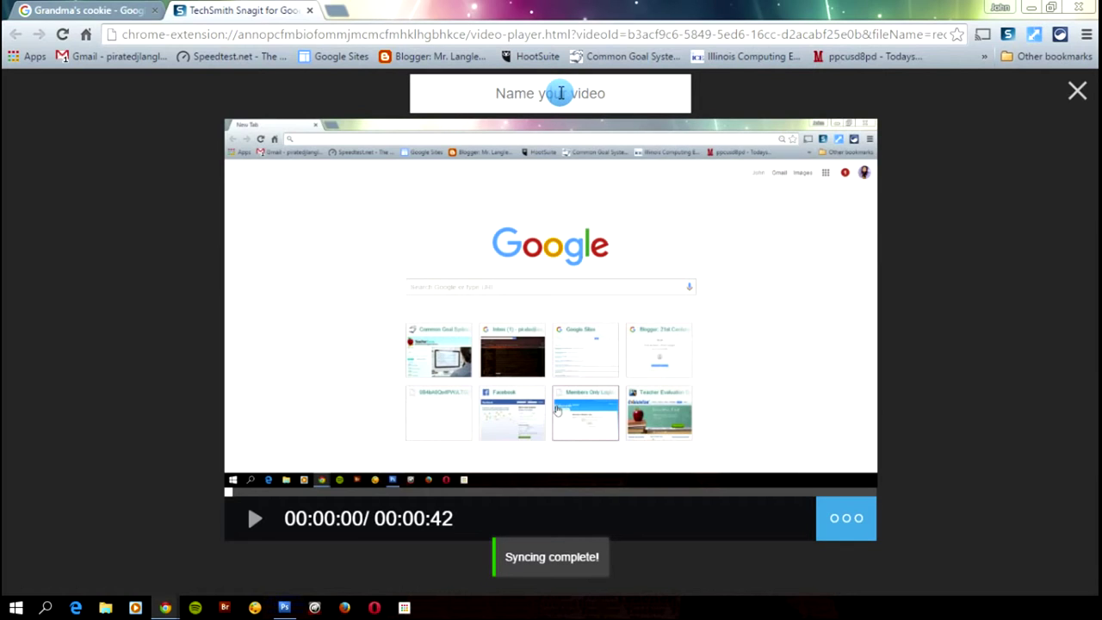
# Name the recorded video 'Google Search', correcting a typo before confirming.
pyautogui.click(560, 93)
pyautogui.write('Google')
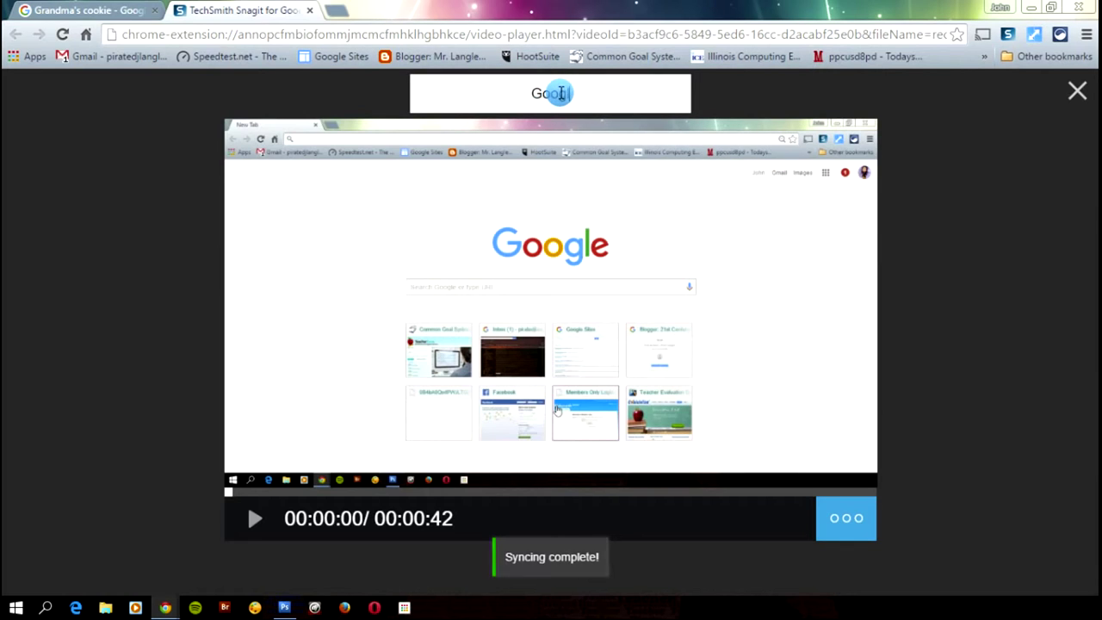
pyautogui.write(' Search')
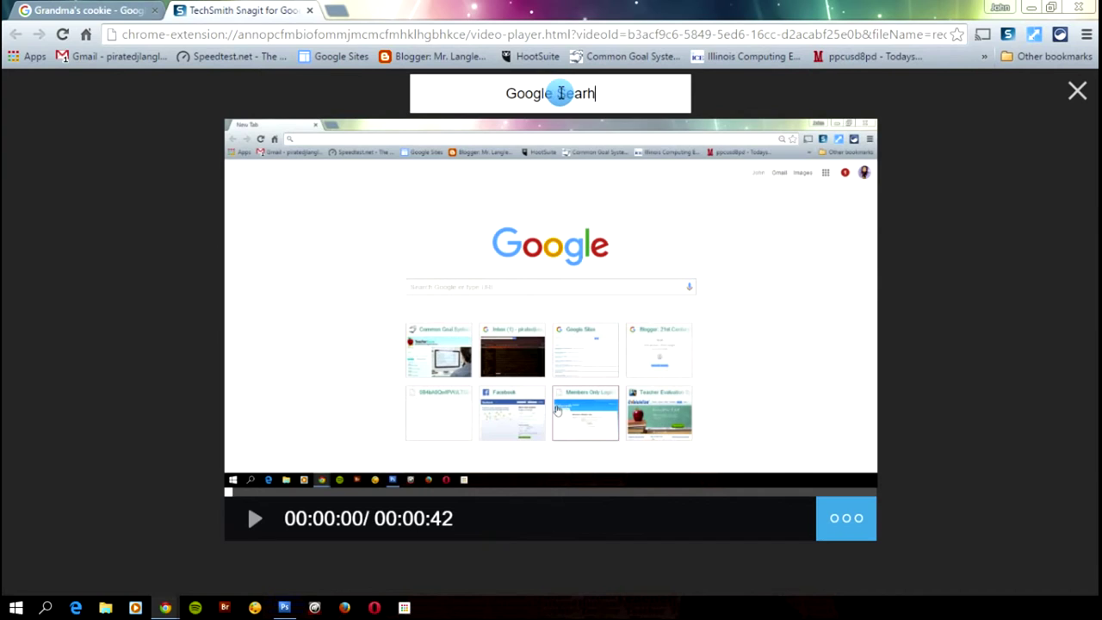
pyautogui.press('BackSpace')
pyautogui.write('ch')
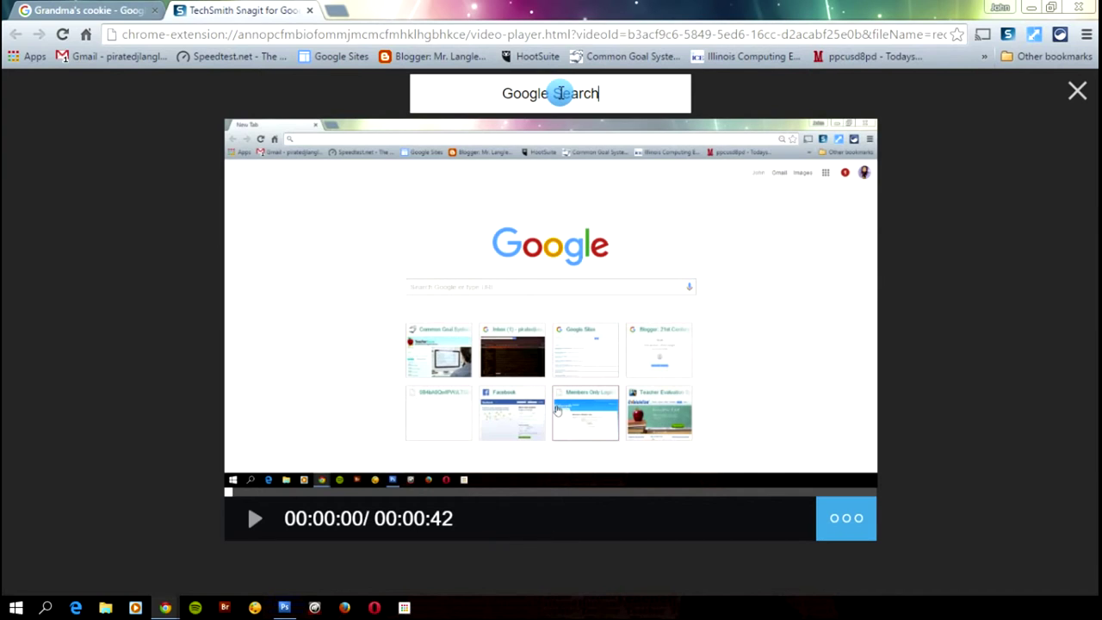
pyautogui.press('Return')
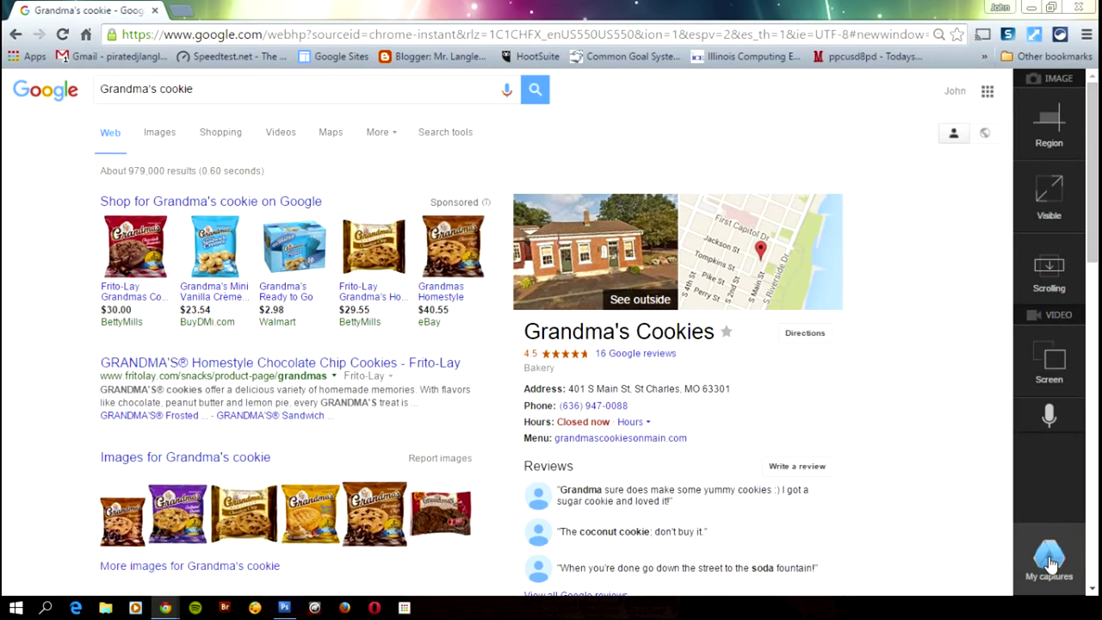
# Open My captures from the Snagit panel to view the TechSmith folder in Google Drive.
pyautogui.click(1049, 559)
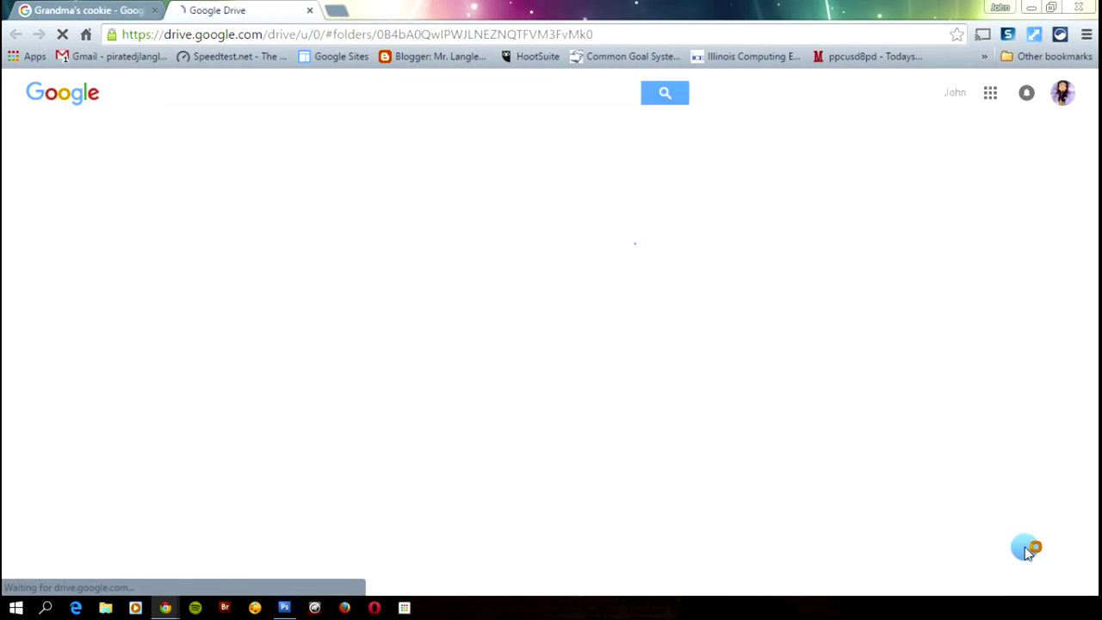